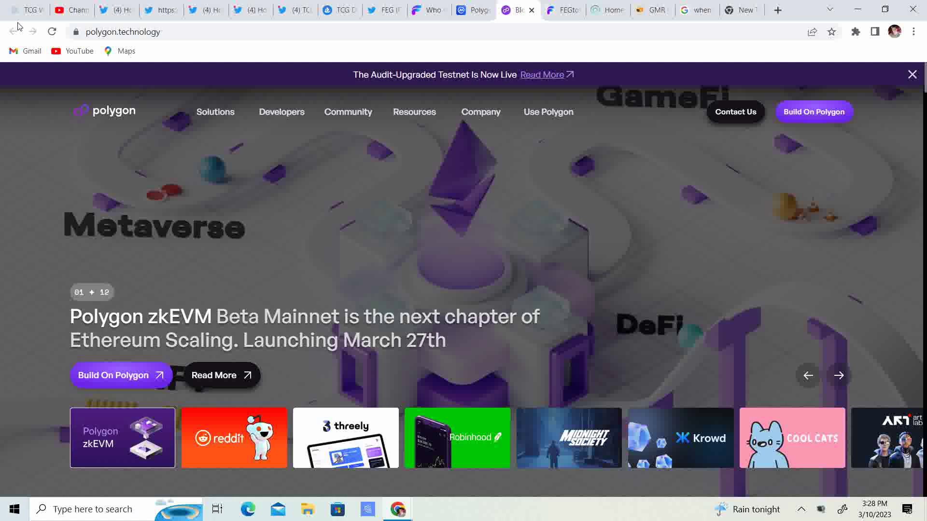
scroll(463, 290, down, 5)
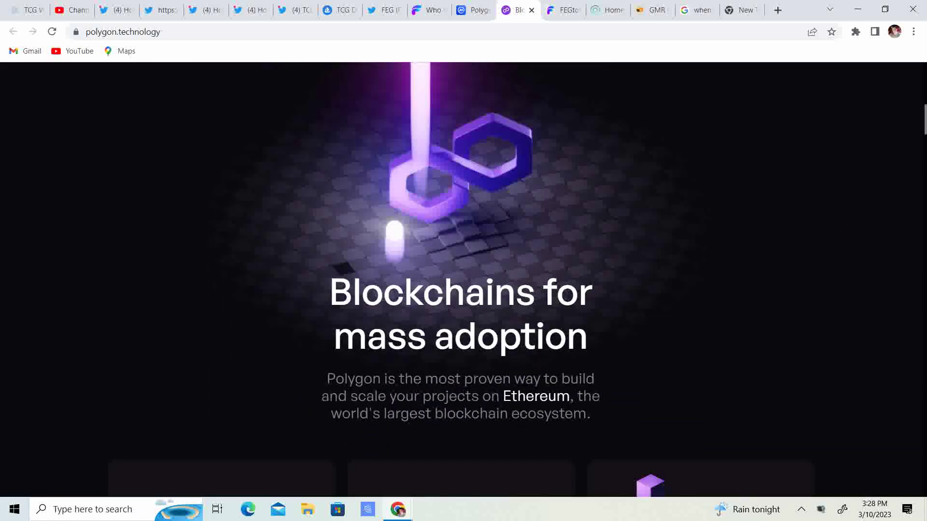
scroll(463, 290, down, 1)
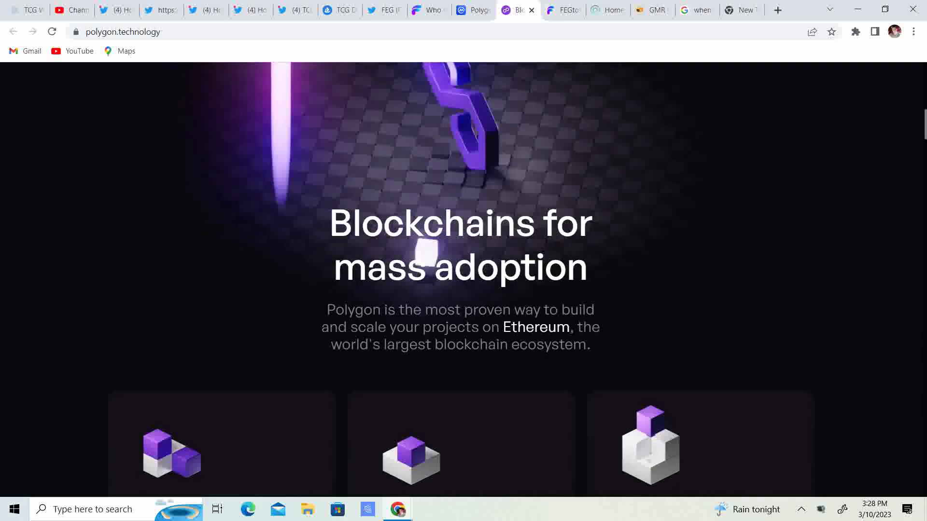
scroll(463, 290, down, 1)
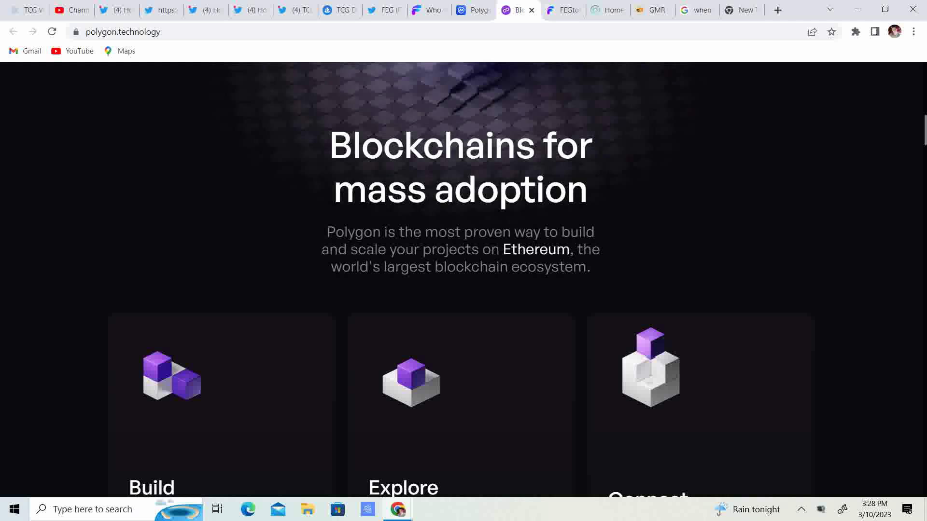
scroll(464, 290, down, 1)
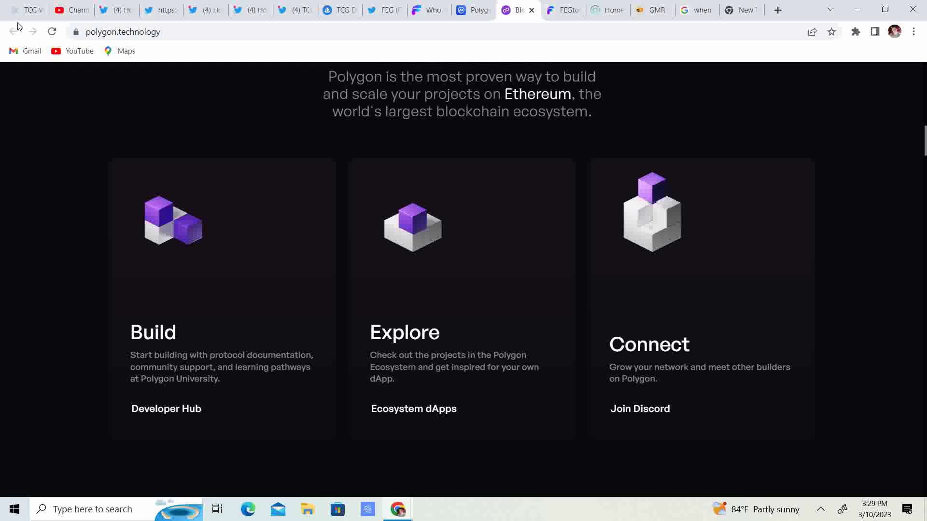
scroll(879, 317, down, 2)
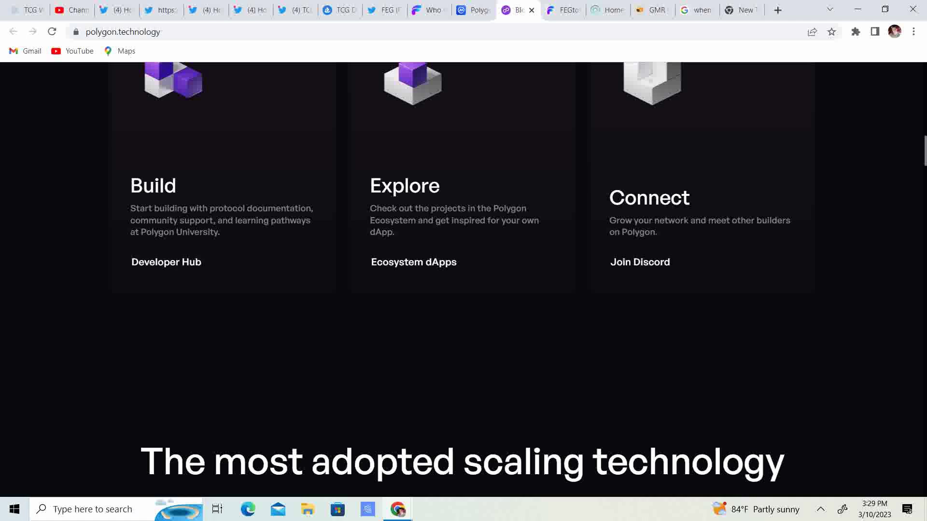
scroll(464, 290, down, 2)
scroll(463, 290, down, 1)
scroll(464, 290, down, 1)
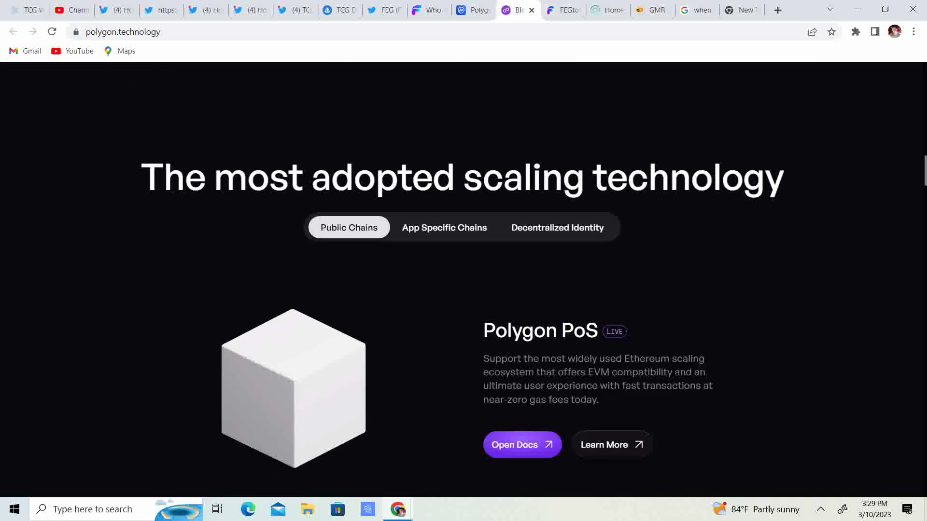
scroll(464, 290, down, 1)
scroll(463, 290, down, 1)
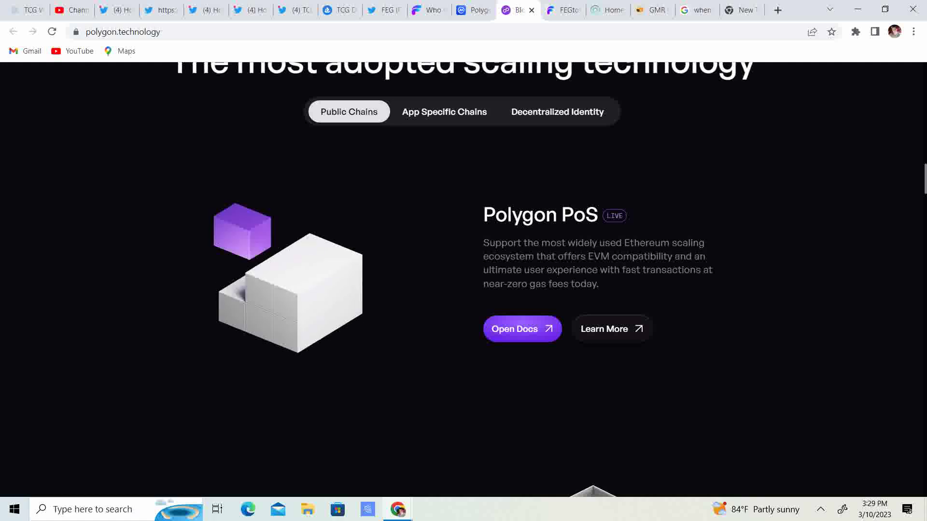
scroll(463, 290, down, 1)
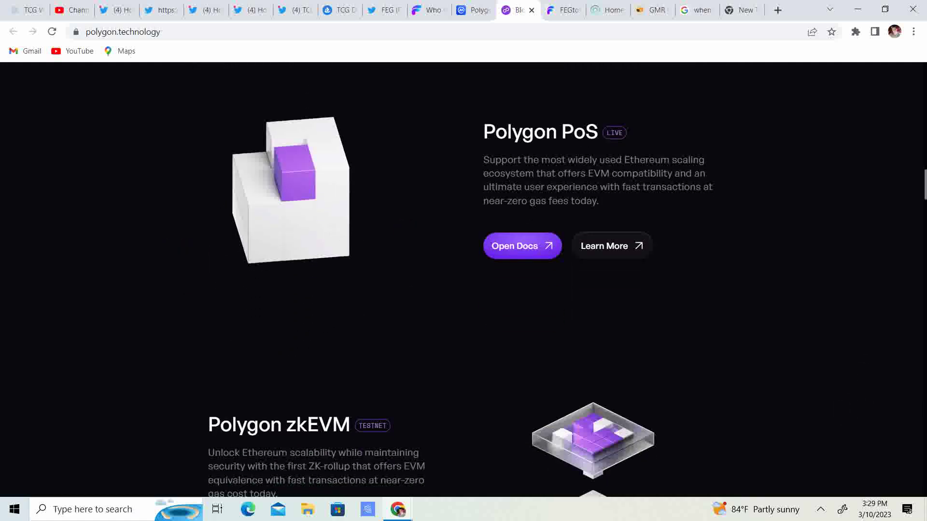
scroll(861, 340, down, 1)
scroll(875, 309, down, 1)
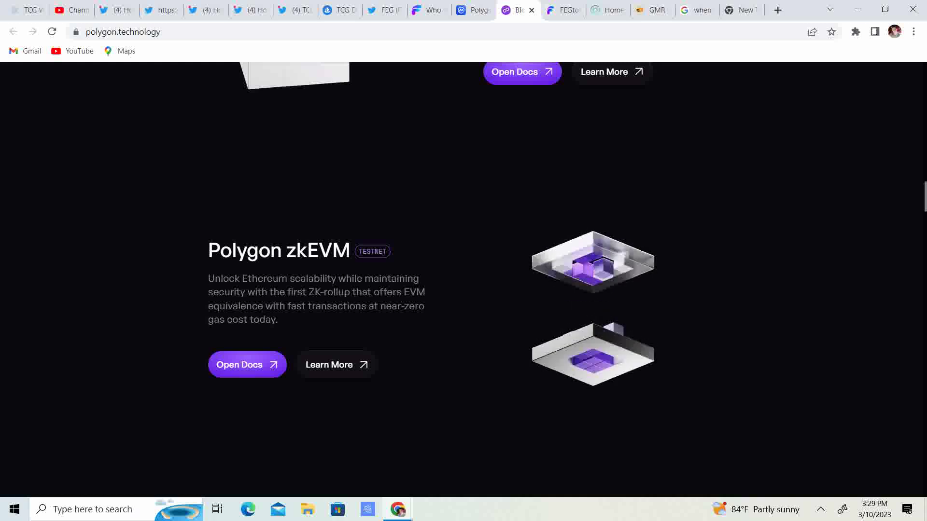
scroll(464, 290, down, 2)
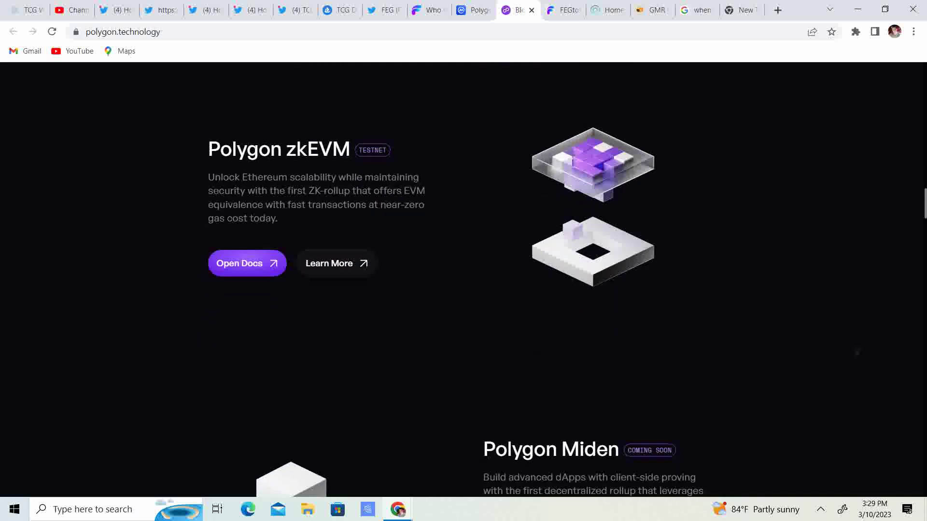
scroll(464, 290, down, 1)
scroll(463, 289, down, 2)
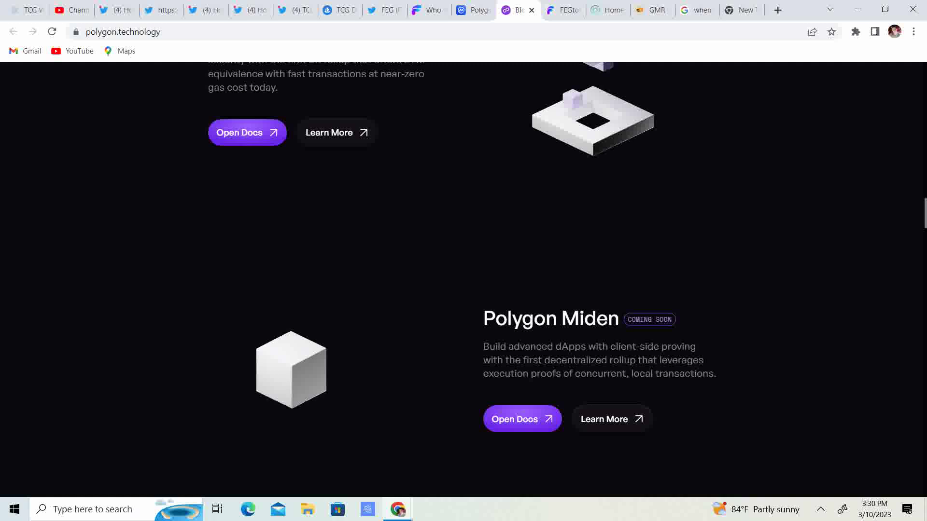
scroll(464, 290, down, 2)
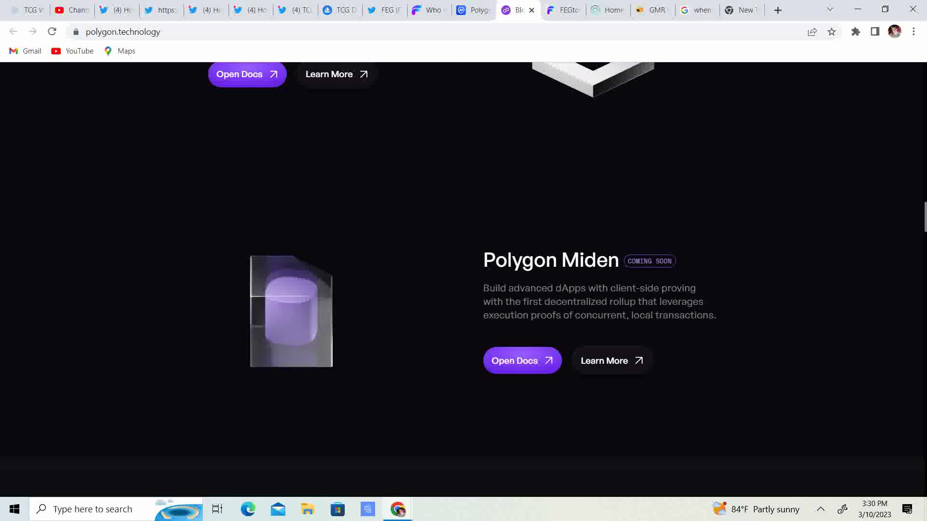
scroll(464, 290, down, 2)
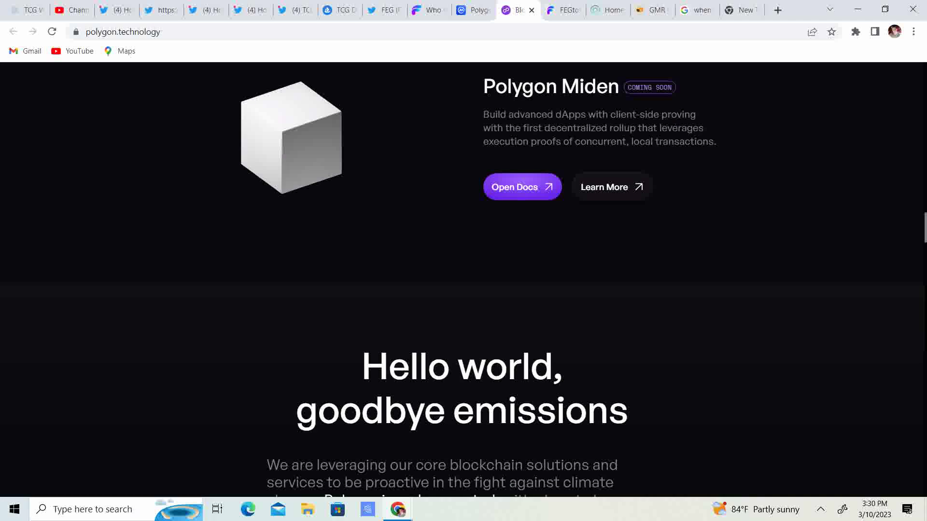
scroll(463, 290, down, 1)
scroll(464, 291, down, 1)
scroll(463, 289, down, 1)
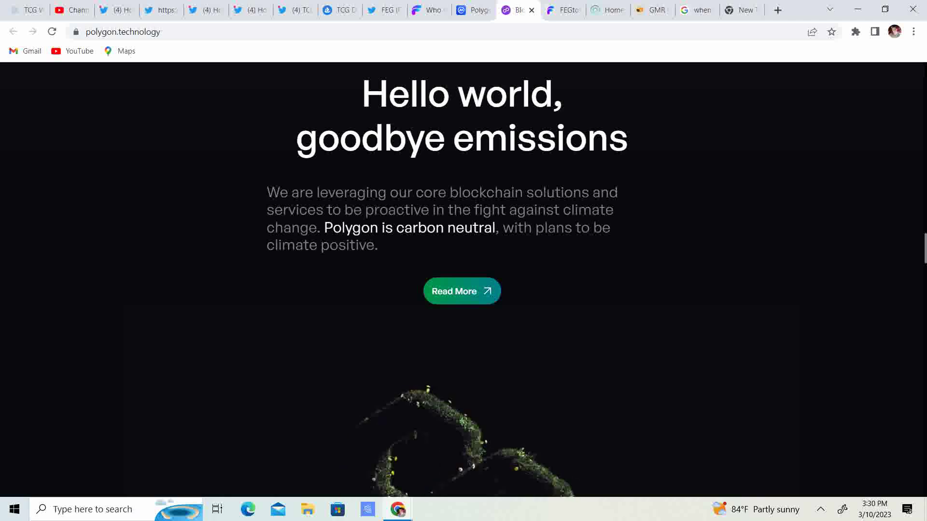
scroll(464, 278, down, 1)
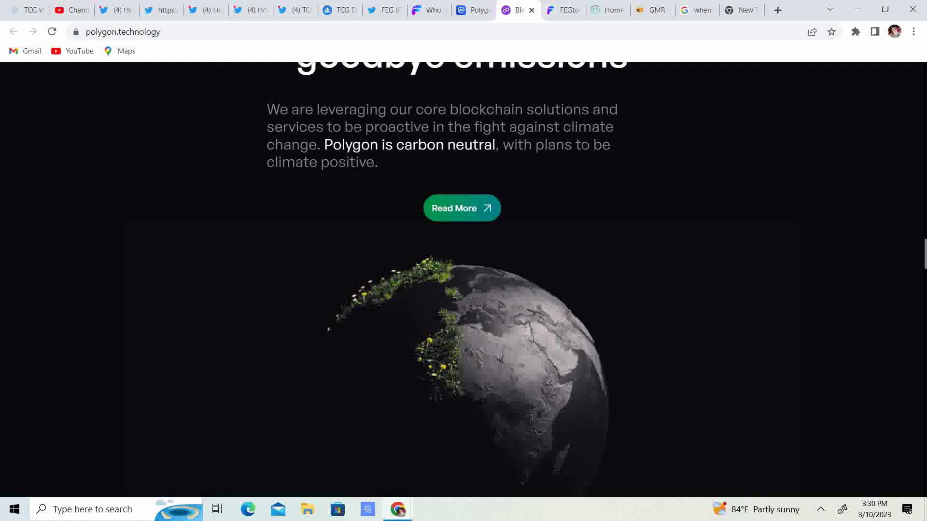
scroll(850, 383, down, 1)
scroll(851, 384, down, 1)
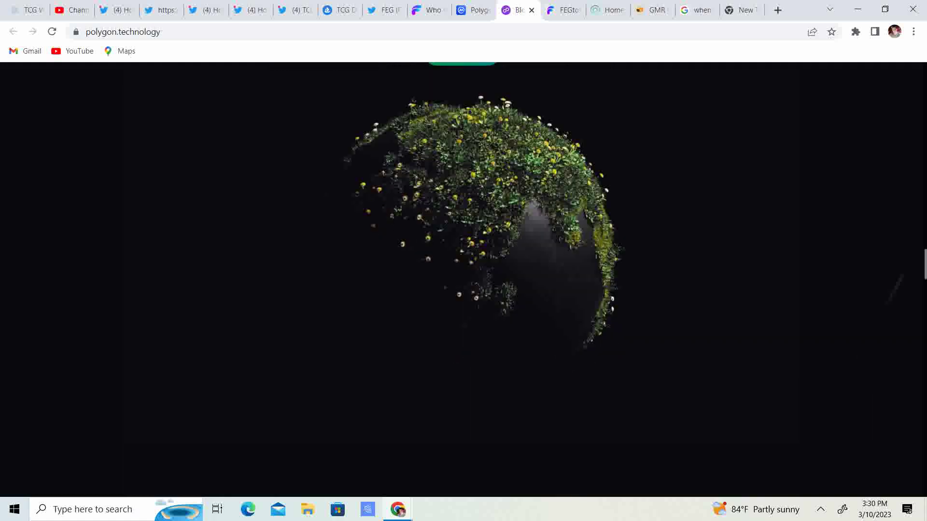
scroll(850, 384, down, 1)
scroll(850, 384, down, 1)
scroll(850, 384, down, 1)
scroll(852, 318, down, 3)
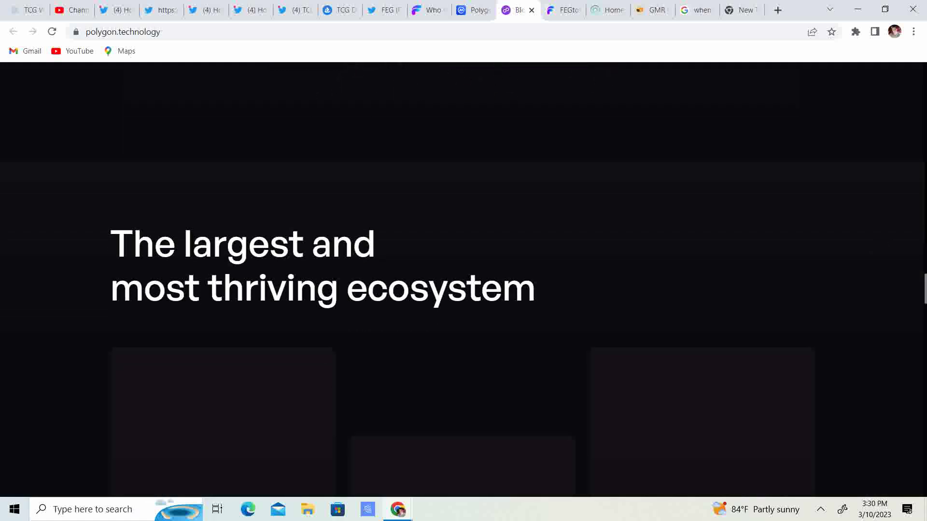
scroll(463, 290, down, 1)
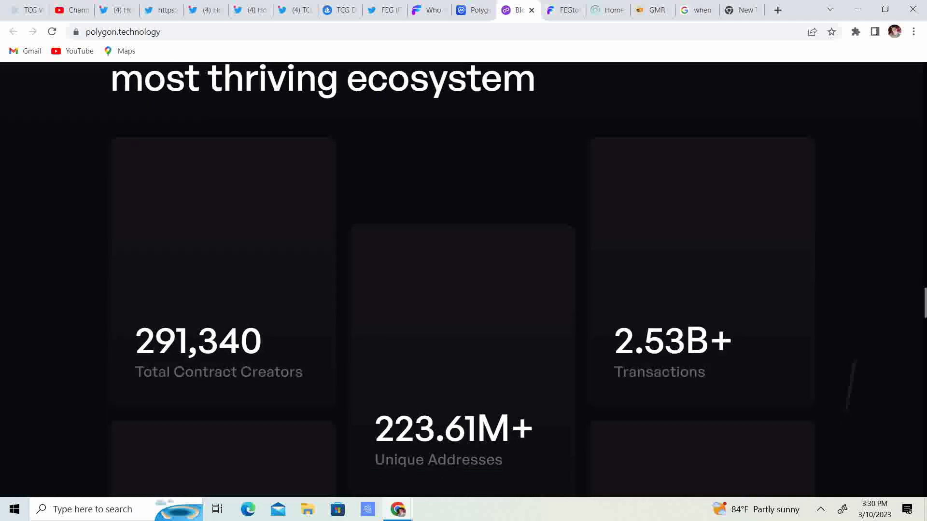
scroll(463, 290, down, 1)
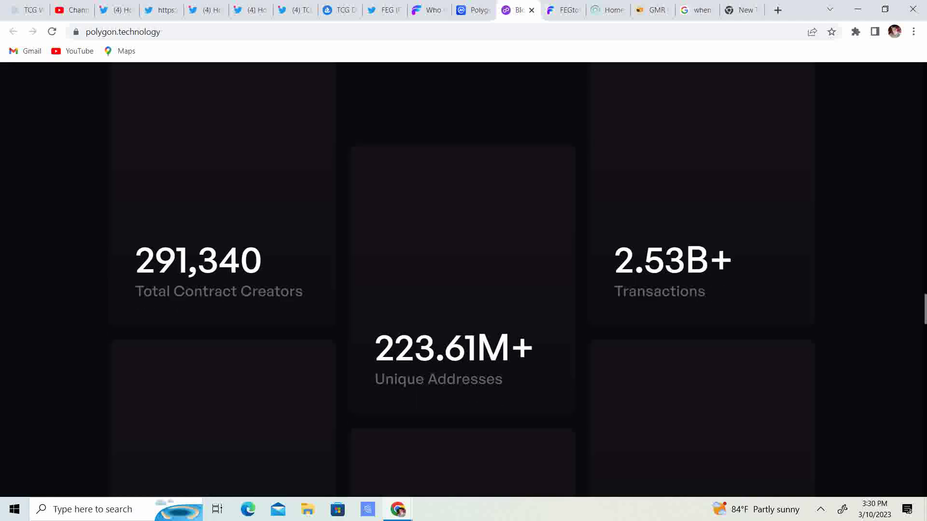
scroll(852, 385, down, 1)
scroll(852, 384, down, 1)
scroll(851, 384, down, 1)
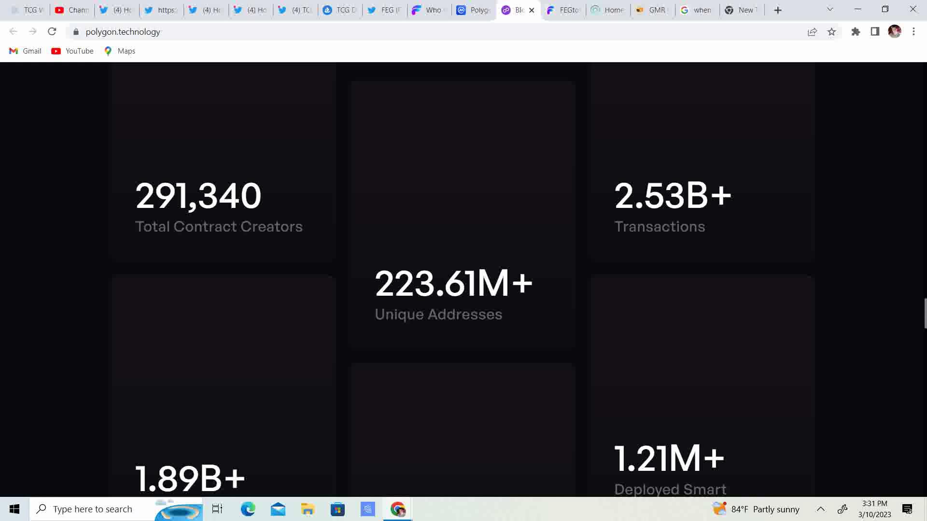
scroll(851, 362, down, 2)
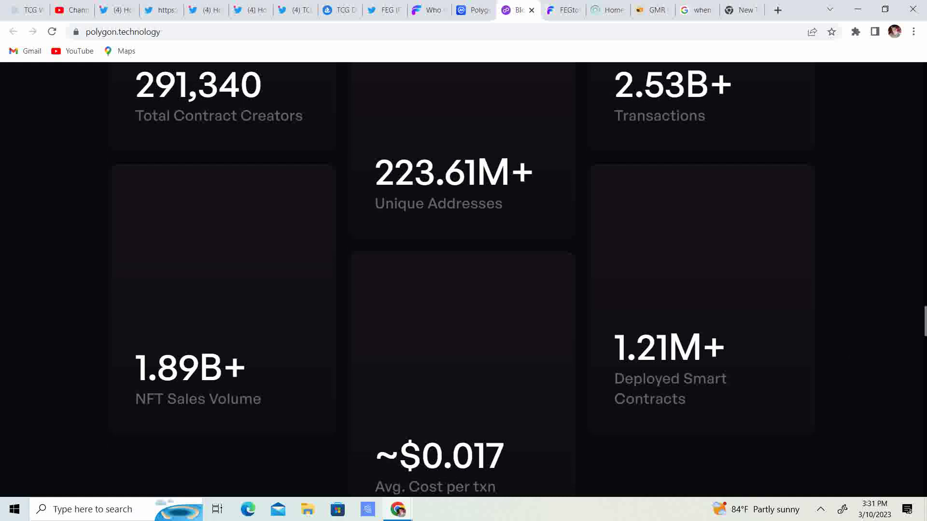
scroll(464, 289, down, 2)
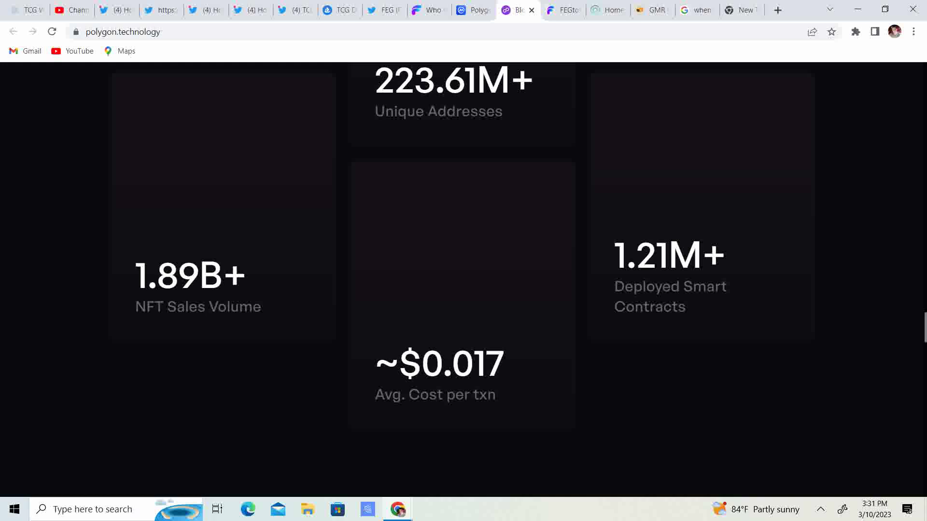
scroll(463, 289, down, 1)
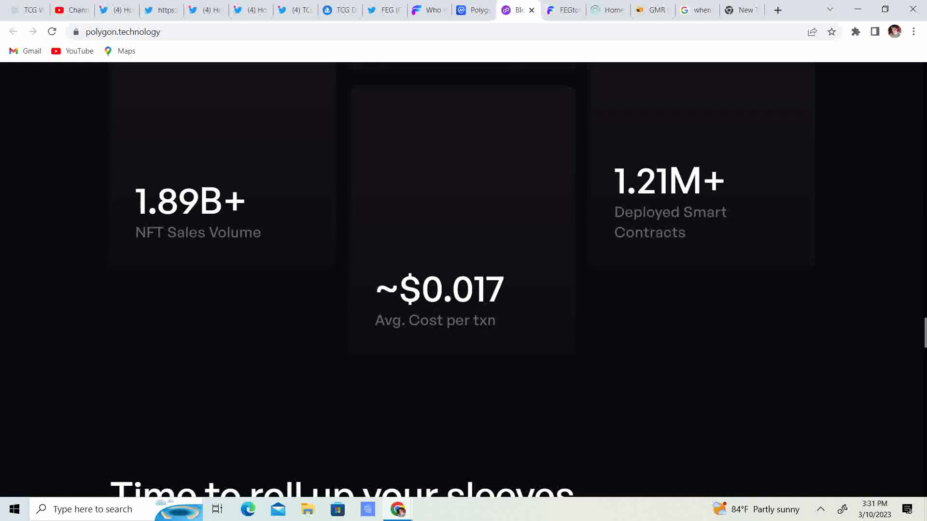
scroll(463, 290, down, 2)
scroll(463, 290, down, 1)
scroll(463, 290, down, 1)
scroll(464, 290, down, 1)
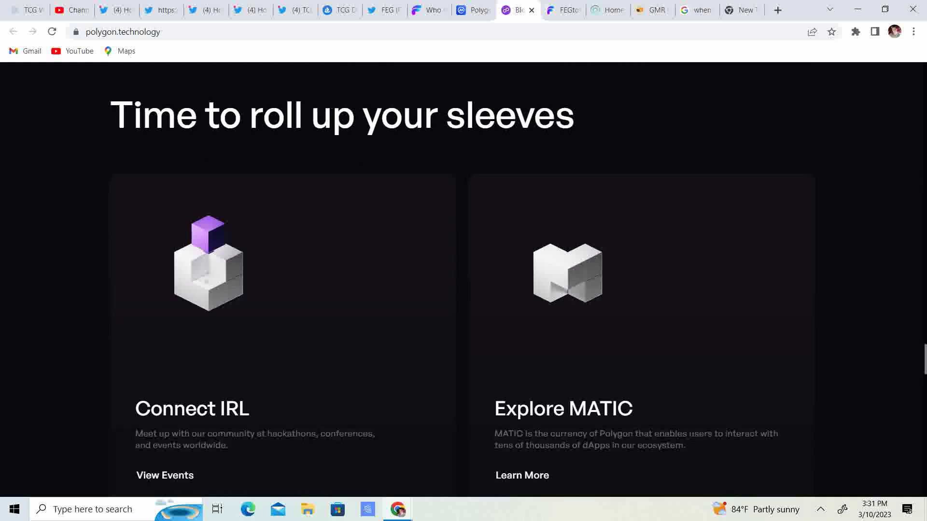
scroll(463, 289, down, 2)
scroll(463, 290, down, 1)
scroll(464, 290, down, 1)
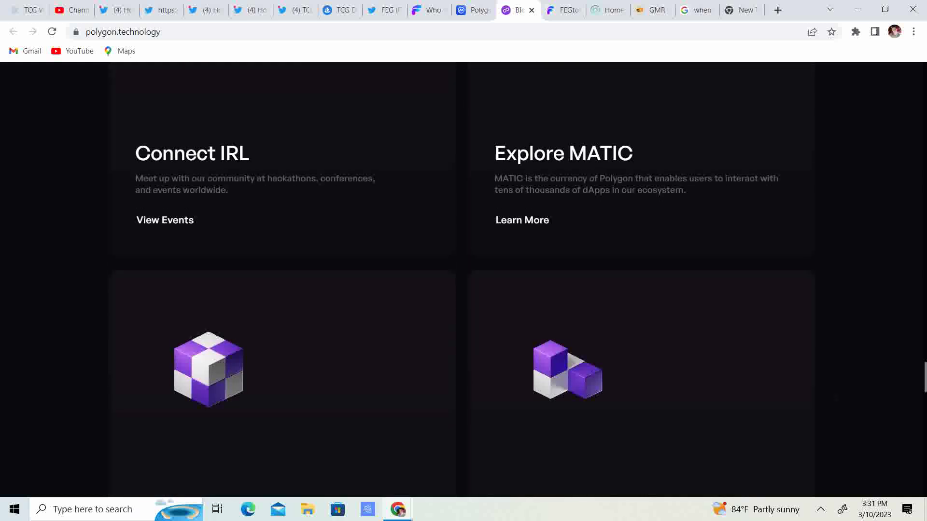
scroll(463, 290, down, 1)
scroll(463, 290, down, 1)
scroll(464, 290, down, 1)
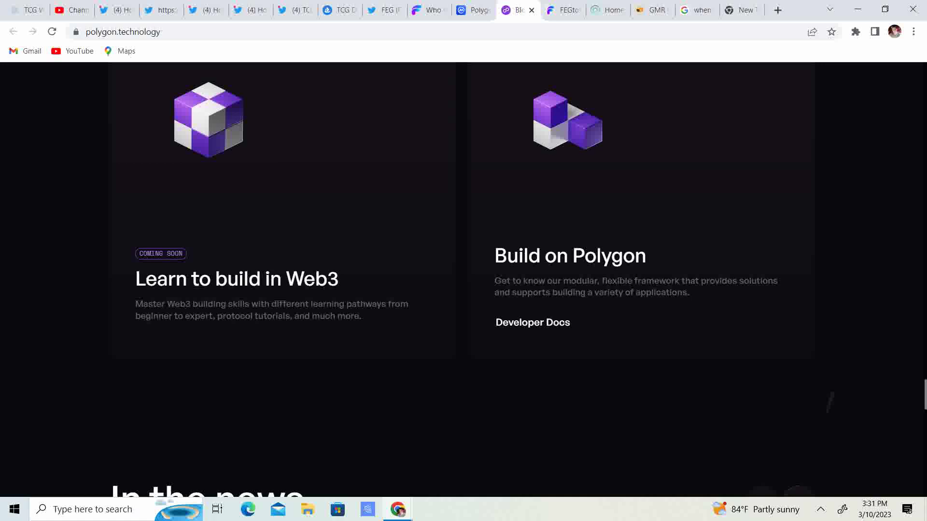
scroll(464, 289, down, 1)
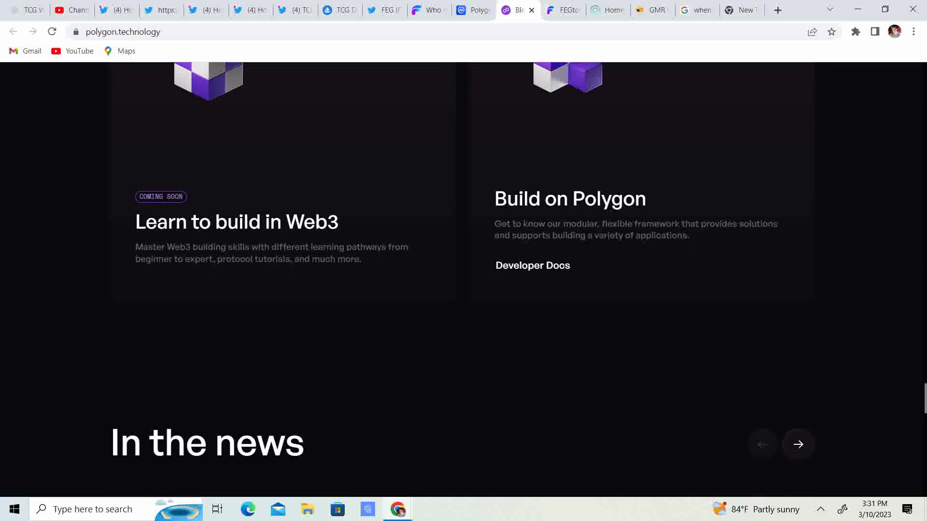
scroll(464, 290, down, 2)
scroll(463, 290, down, 2)
scroll(464, 289, down, 3)
scroll(463, 290, down, 1)
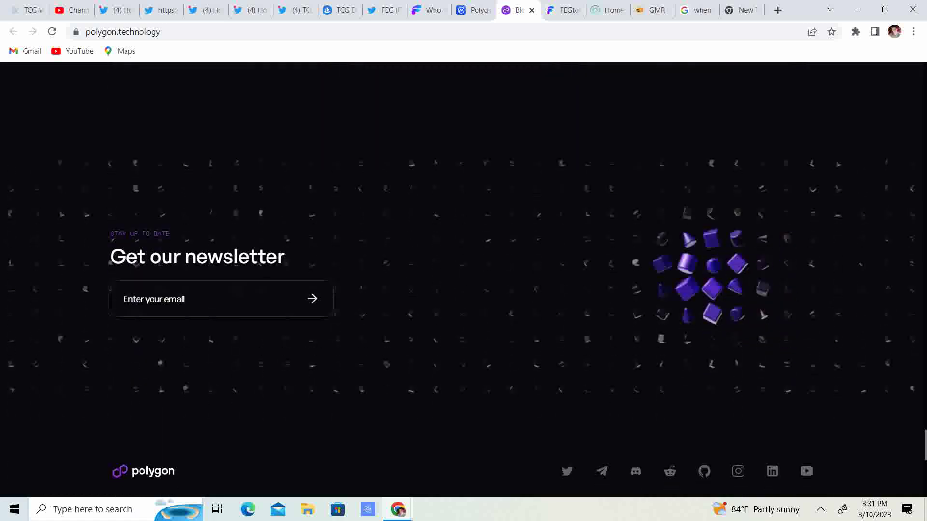
scroll(464, 290, down, 4)
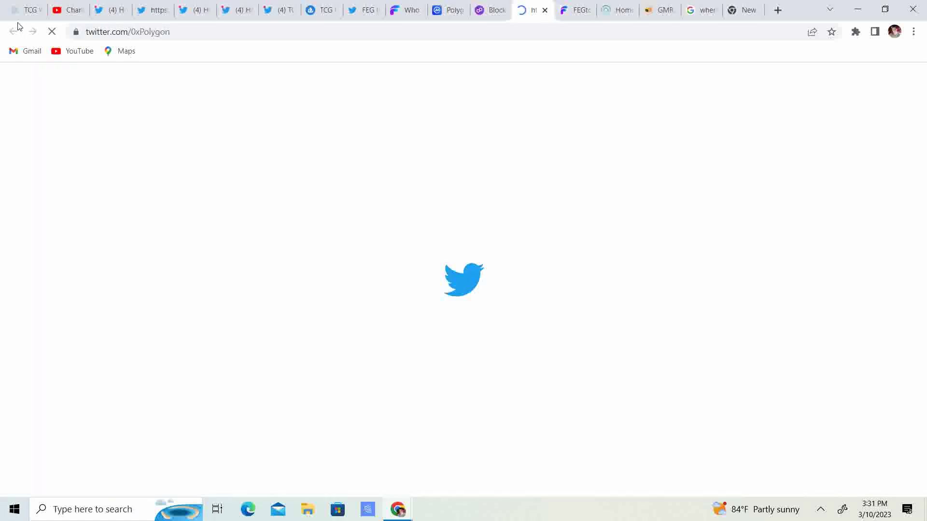
- Return to the CoinMarketCap Polygon (MATIC) page showing the $1.05 price and USD chart
click(450, 9)
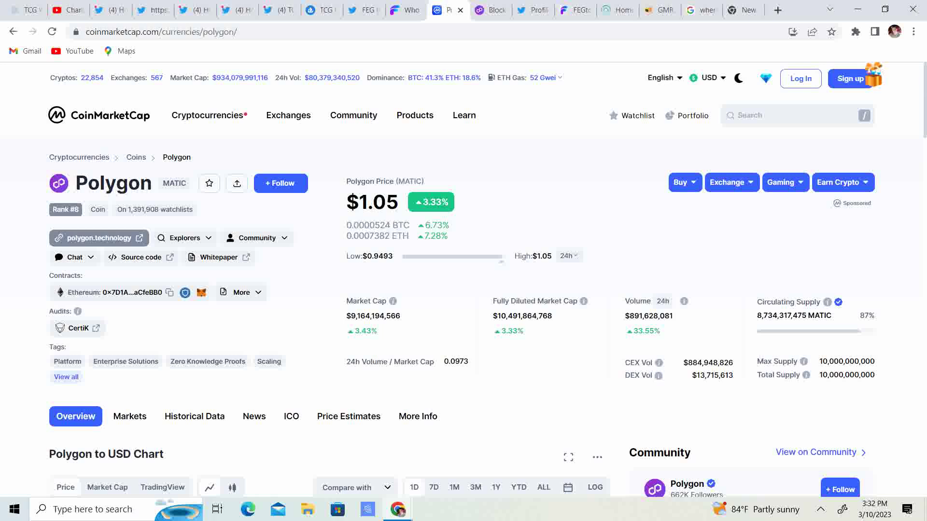
scroll(463, 290, down, 2)
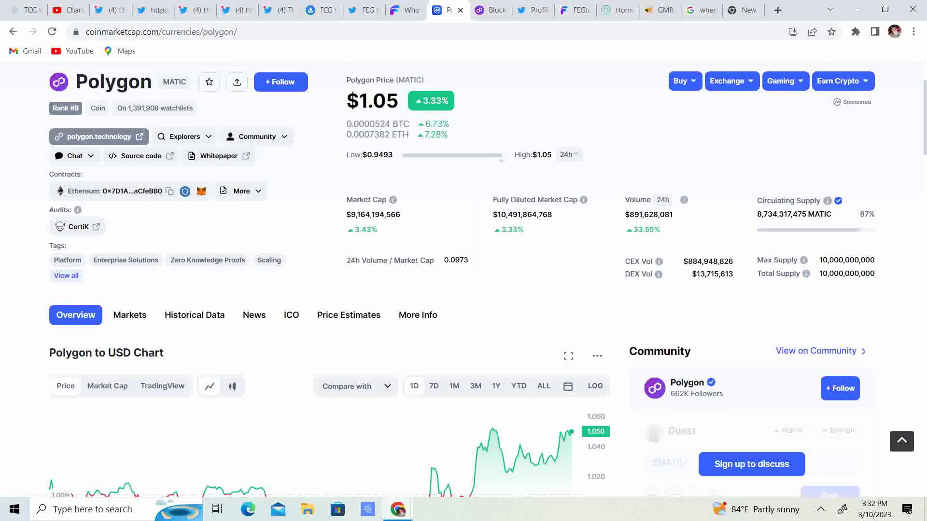
scroll(464, 290, down, 1)
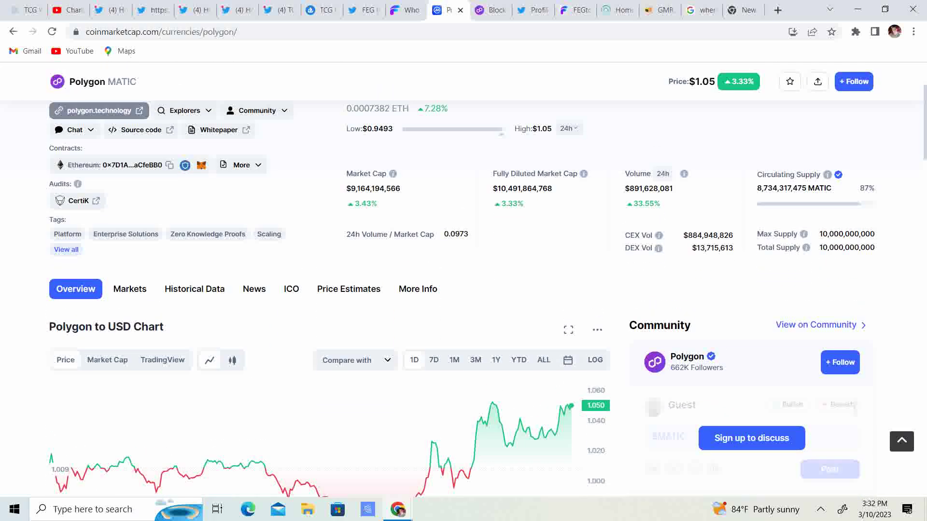
scroll(463, 290, up, 1)
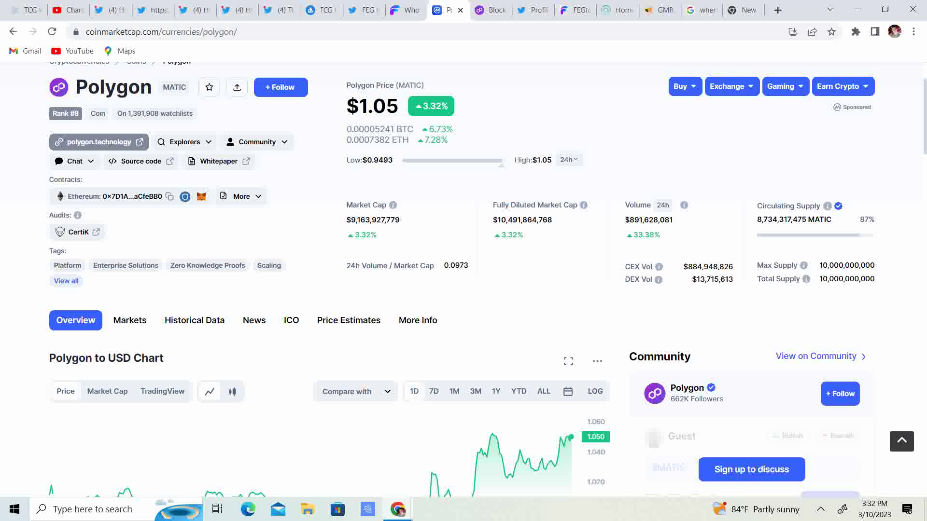
scroll(464, 290, down, 1)
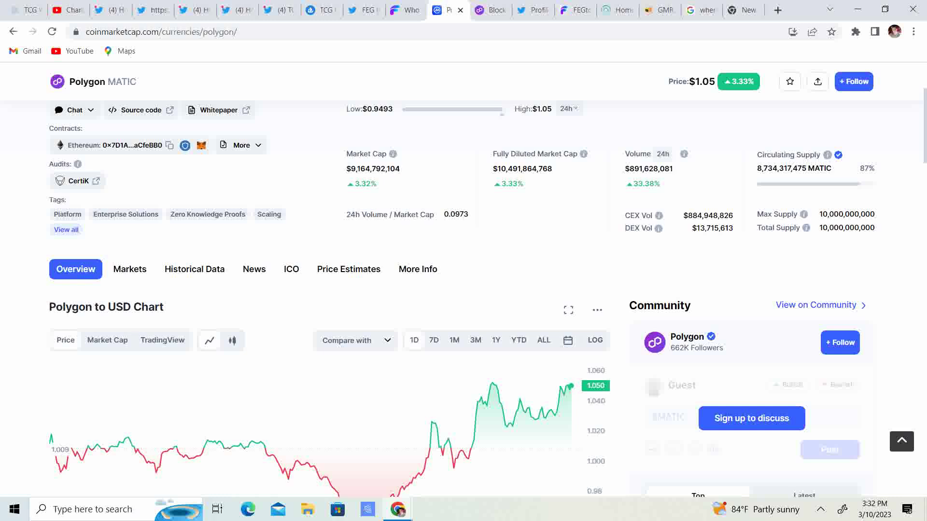
scroll(464, 290, down, 2)
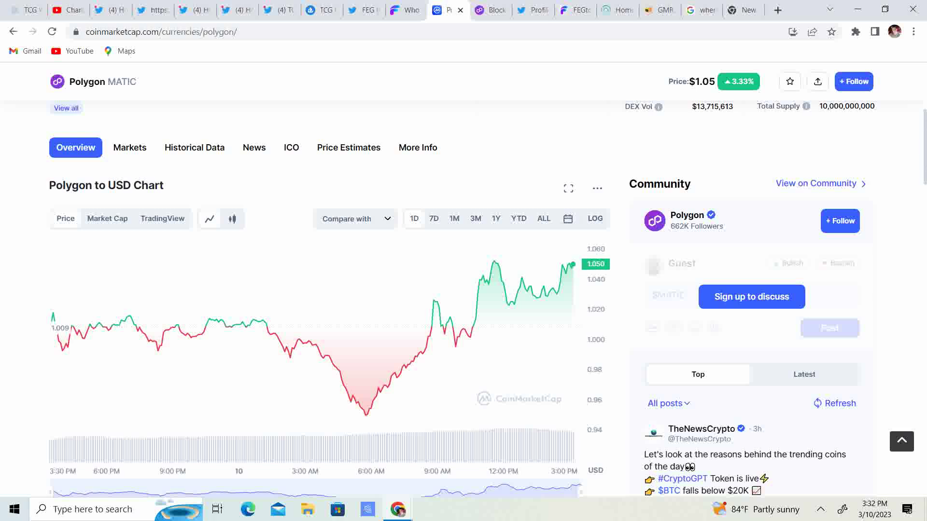
scroll(464, 290, down, 2)
scroll(463, 290, down, 2)
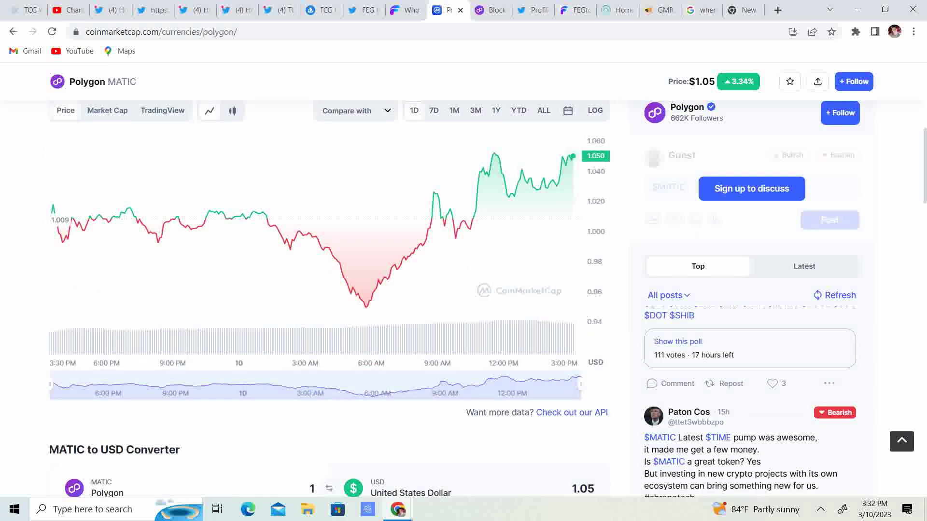
scroll(464, 289, down, 1)
scroll(464, 290, down, 3)
scroll(463, 290, down, 3)
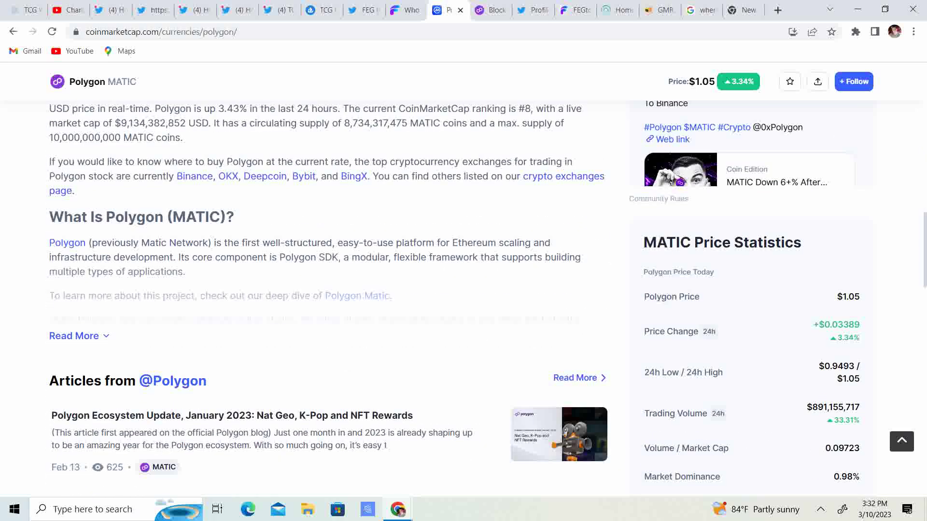
scroll(463, 290, up, 3)
scroll(464, 289, up, 10)
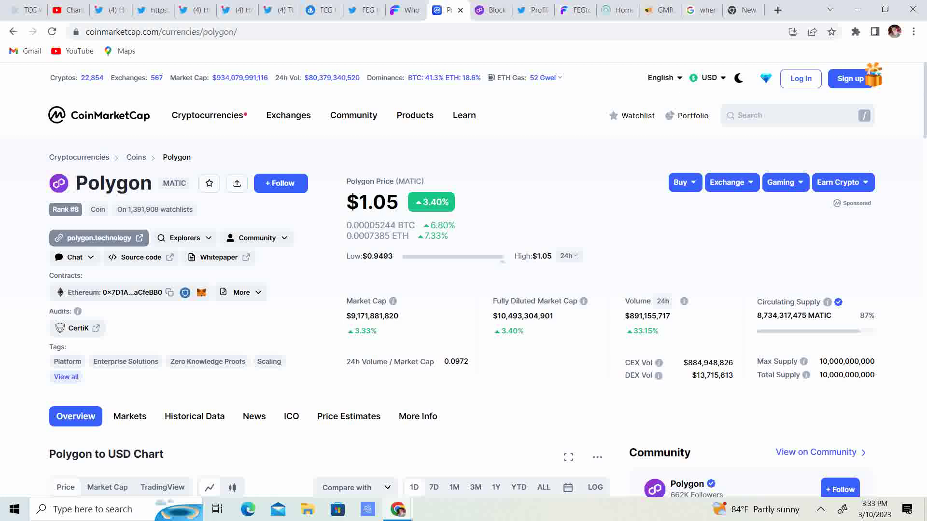
scroll(463, 290, down, 5)
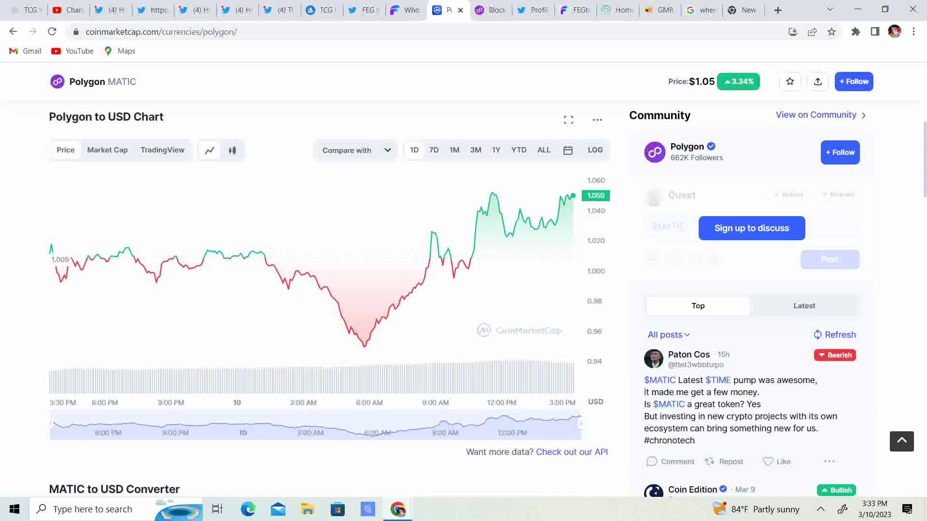
scroll(464, 290, up, 2)
scroll(463, 289, up, 3)
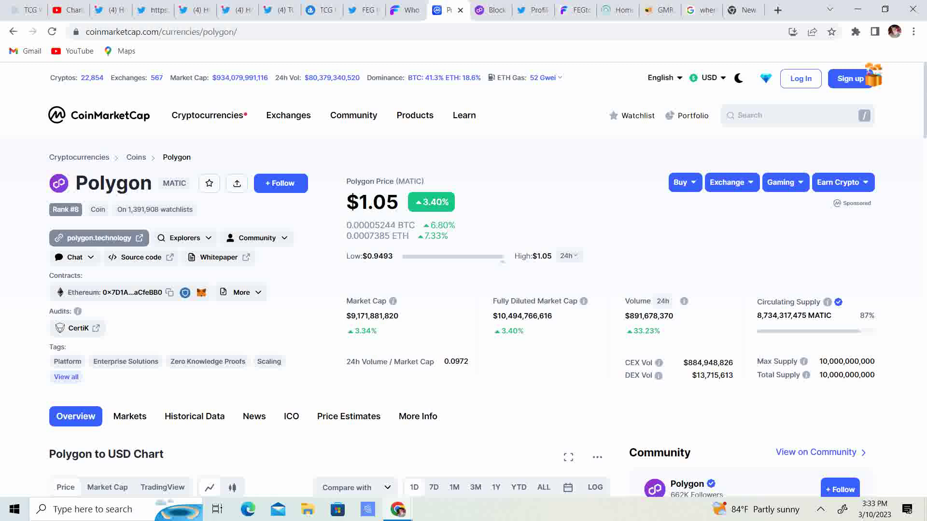
key(ctrl+Tab)
key(ctrl+Tab)
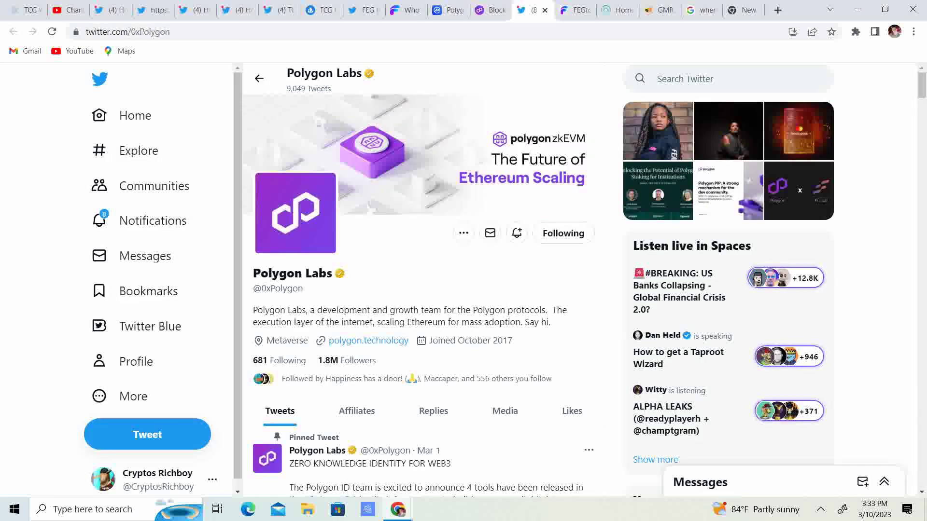
scroll(585, 280, down, 1)
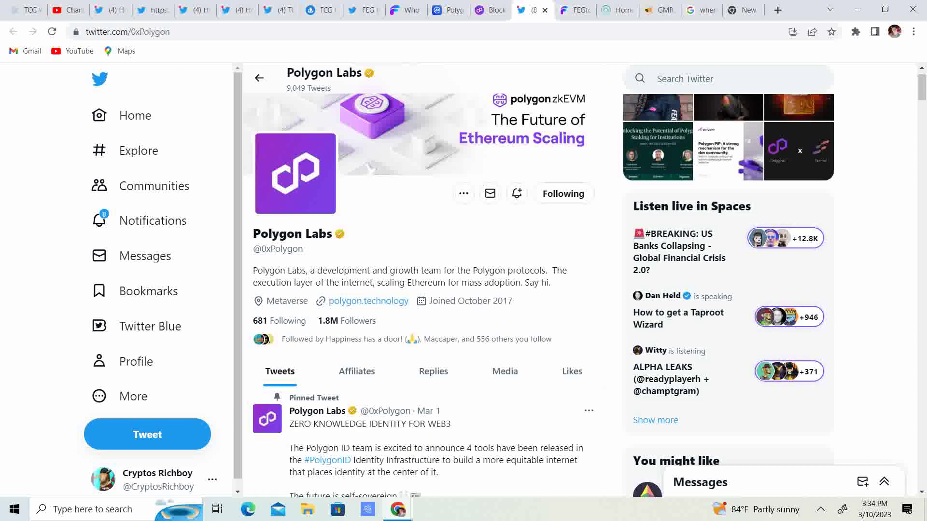
scroll(585, 280, down, 1)
scroll(585, 280, down, 1)
scroll(585, 280, down, 1)
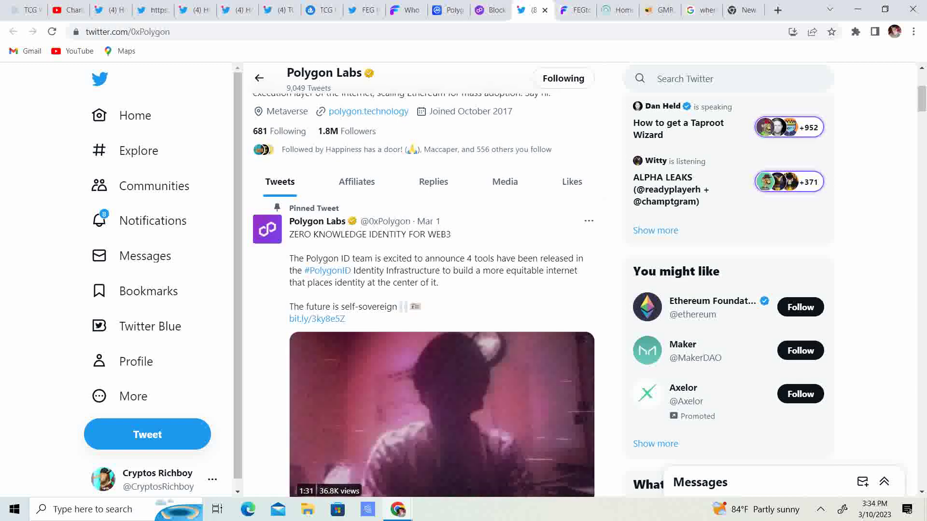
scroll(543, 294, down, 1)
scroll(543, 294, down, 1)
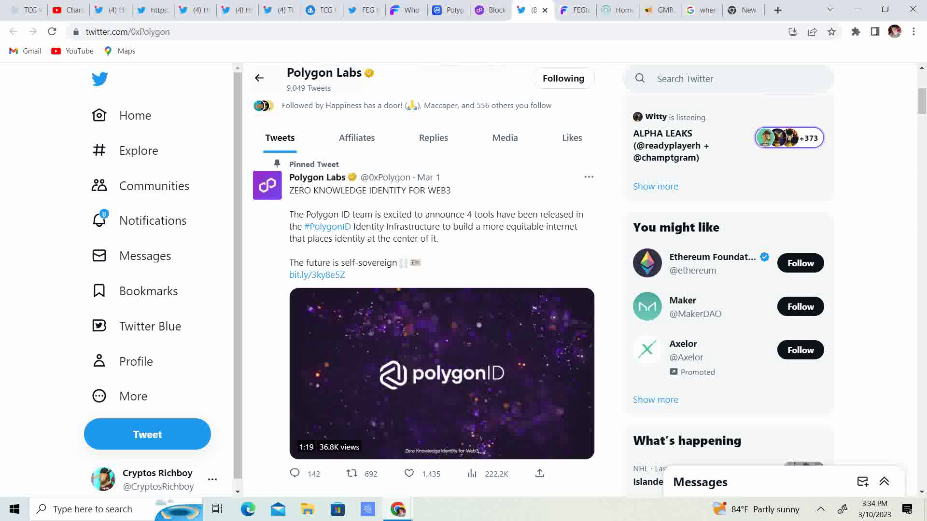
scroll(442, 289, down, 2)
scroll(441, 290, down, 1)
scroll(442, 289, down, 1)
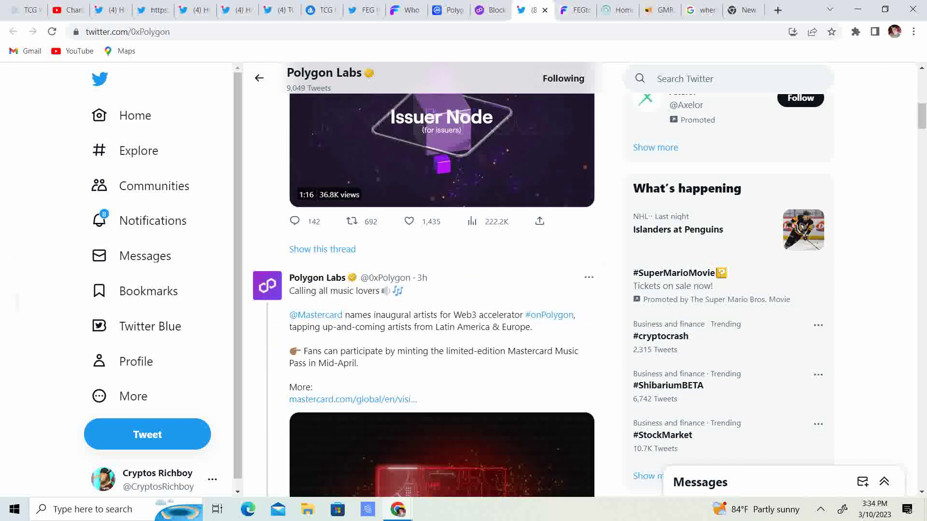
scroll(442, 289, down, 1)
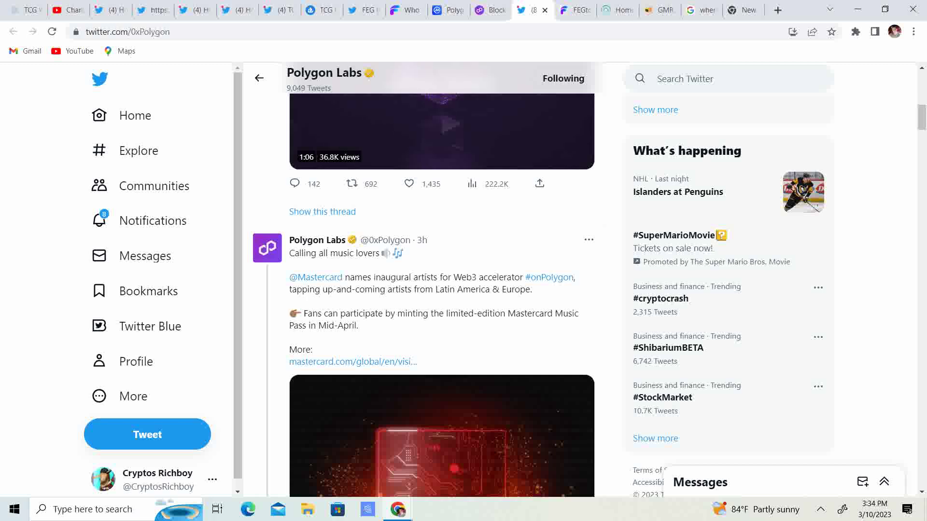
scroll(464, 290, down, 1)
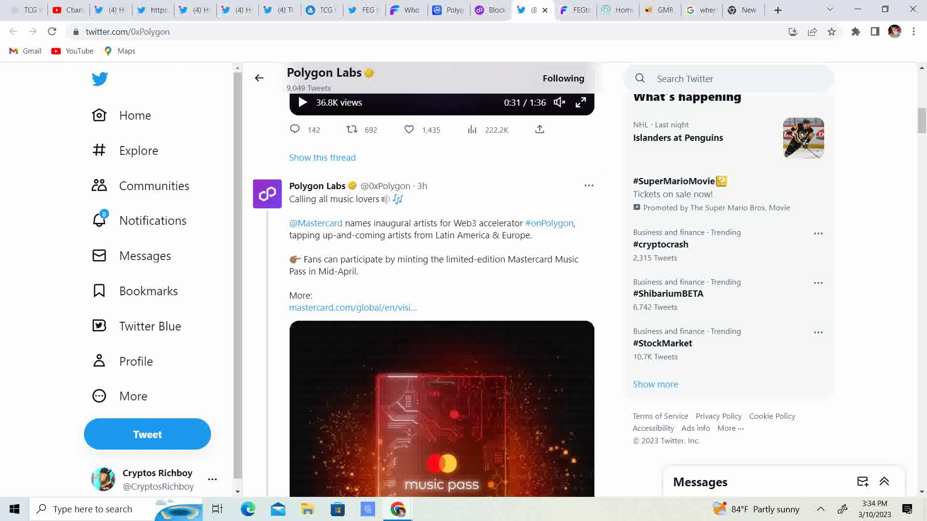
scroll(464, 290, down, 1)
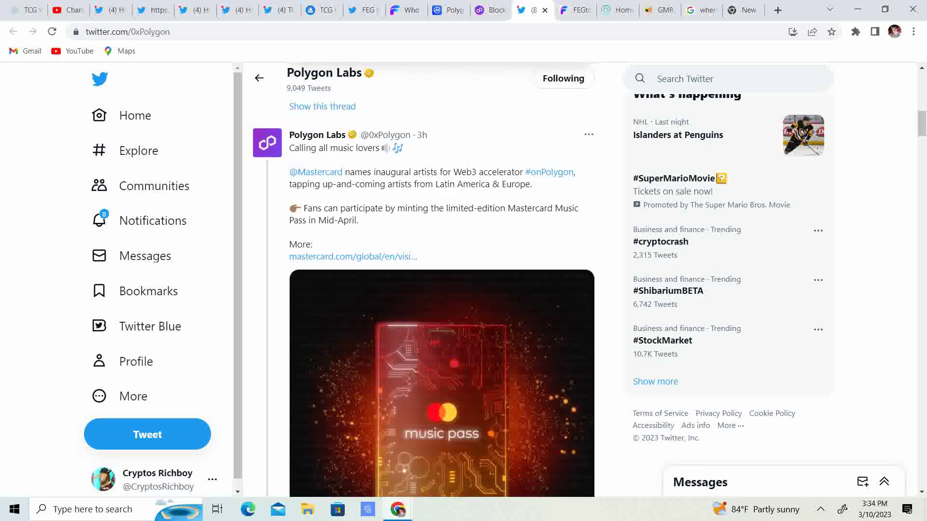
scroll(463, 289, down, 1)
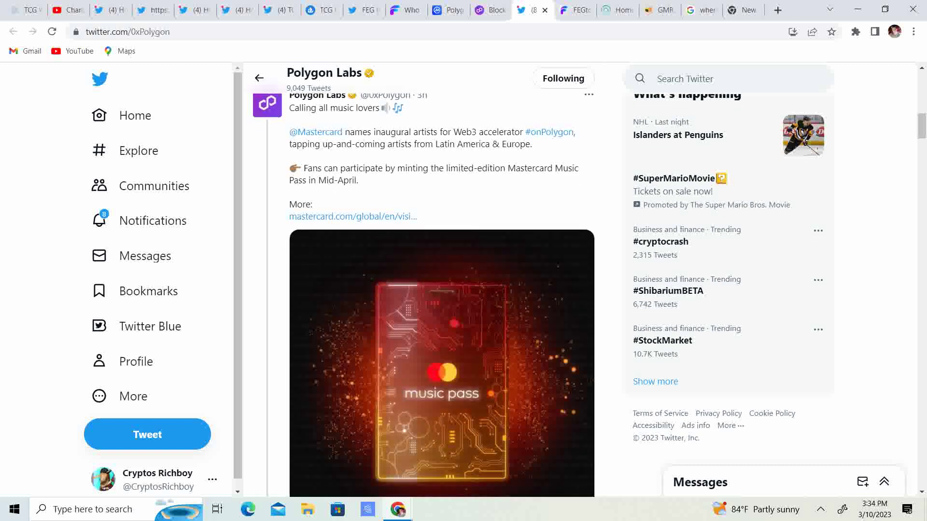
scroll(441, 290, down, 1)
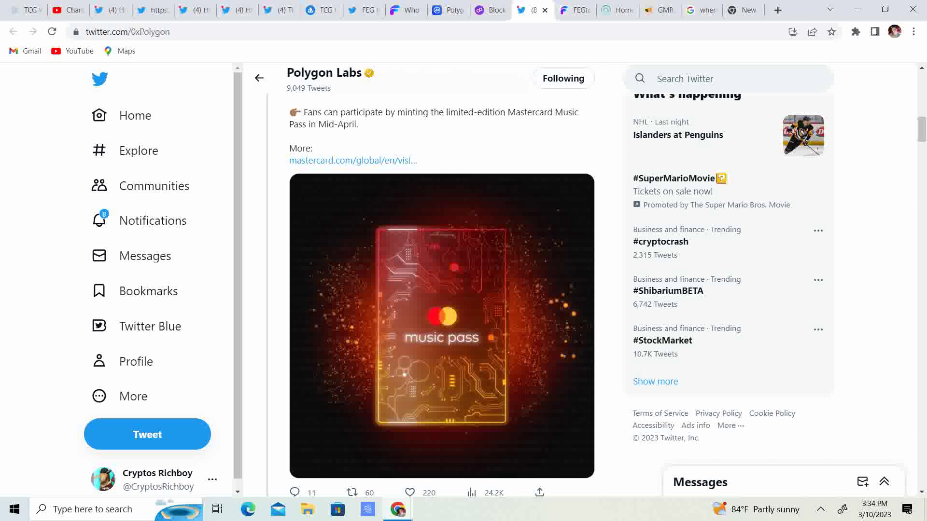
scroll(442, 290, down, 2)
scroll(442, 289, down, 1)
scroll(442, 290, down, 1)
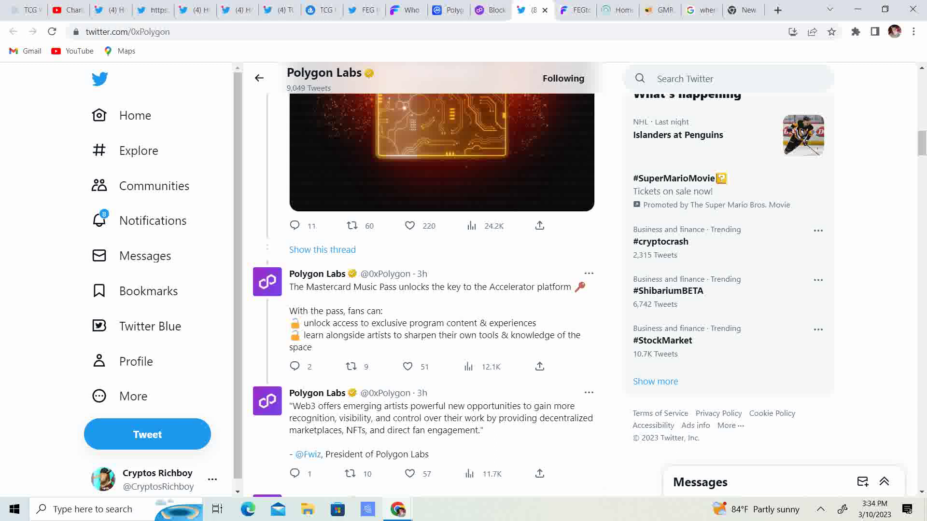
scroll(442, 289, down, 2)
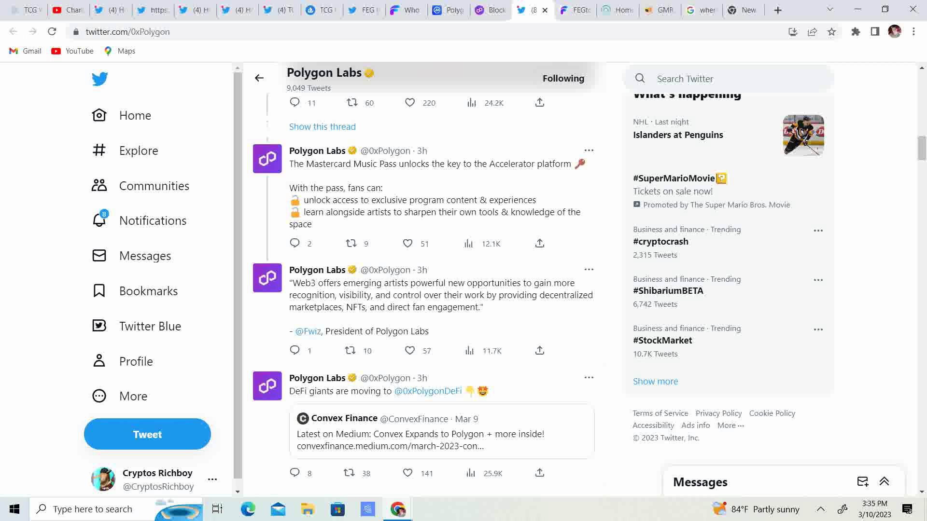
scroll(424, 290, down, 1)
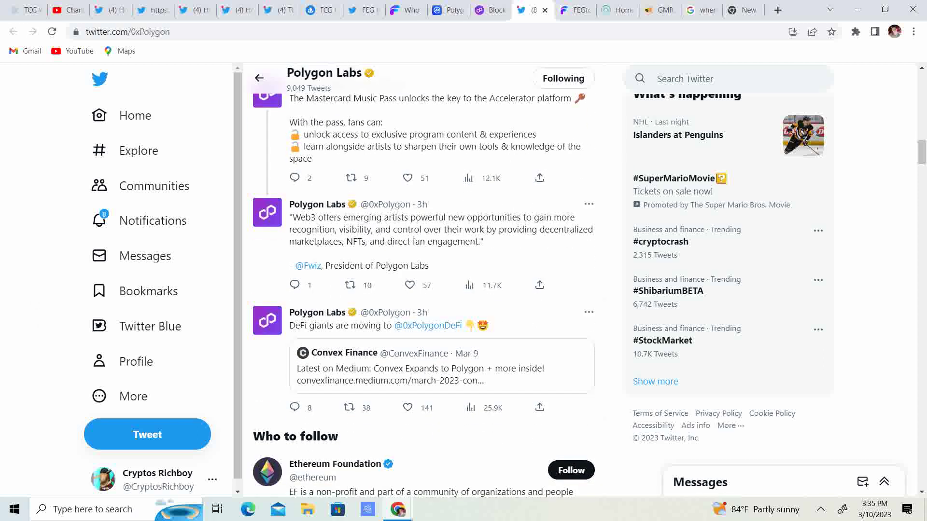
scroll(422, 280, down, 1)
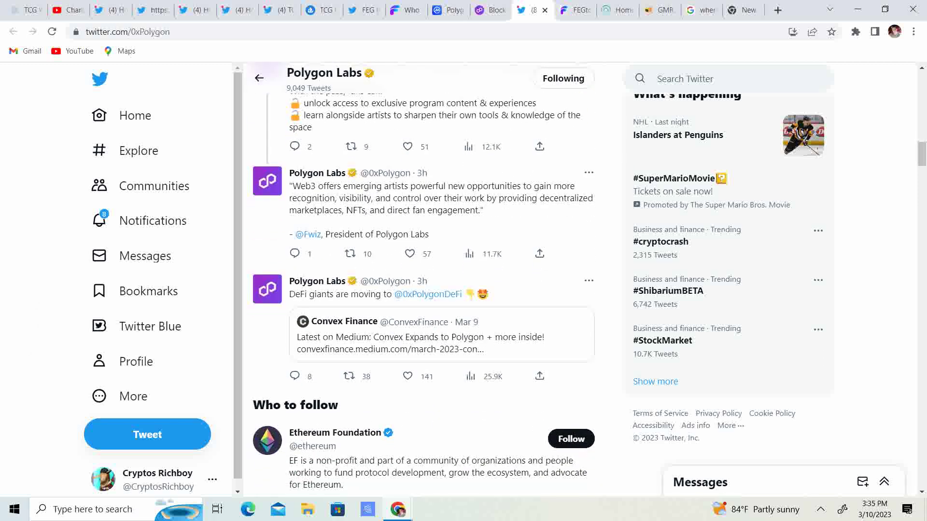
scroll(421, 279, down, 1)
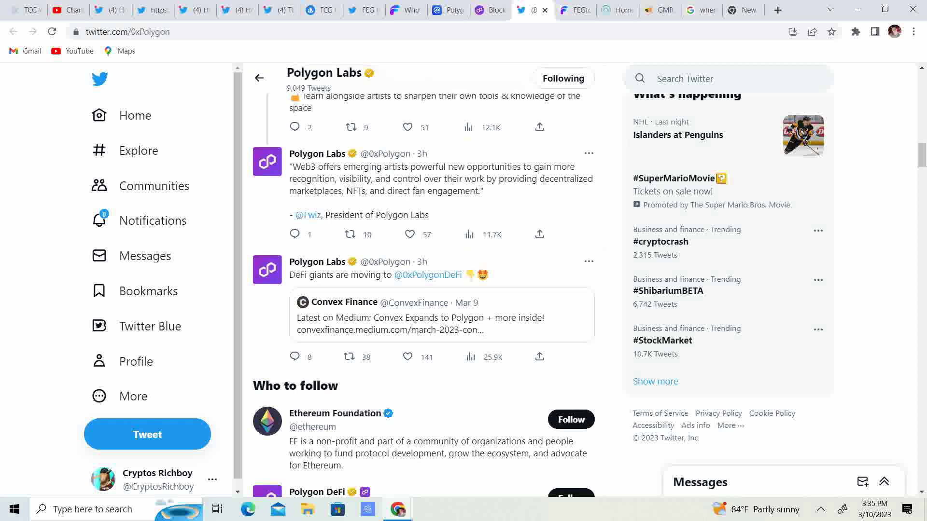